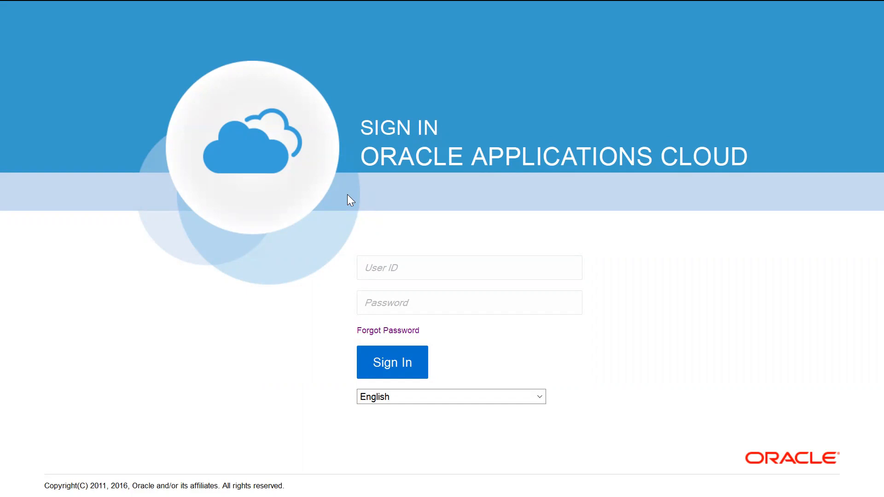
Sign in to Oracle Applications Cloud with the account's user ID and password.
click(372, 267)
click(373, 286)
click(381, 353)
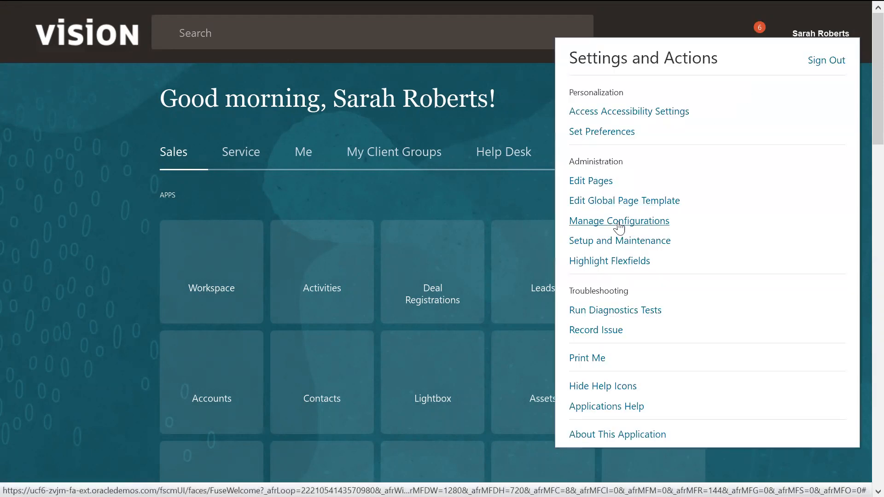
Go to Setup and Maintenance and switch the setup offering to Financials.
click(607, 240)
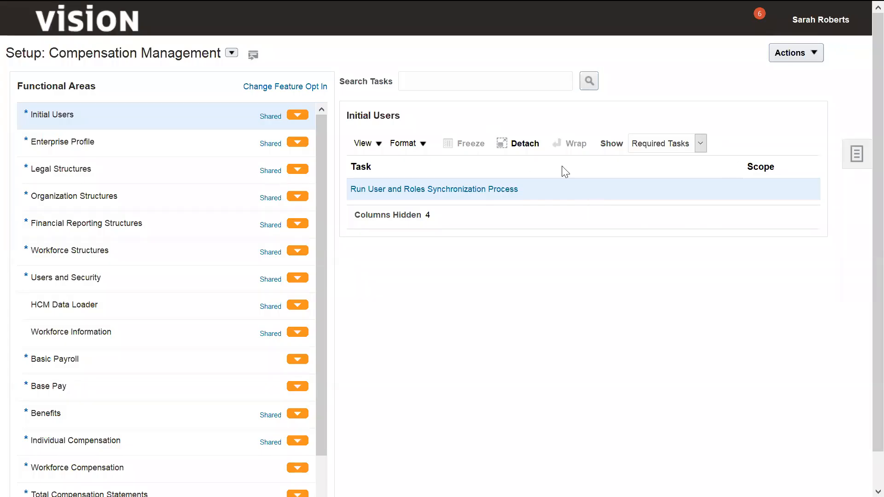
click(232, 52)
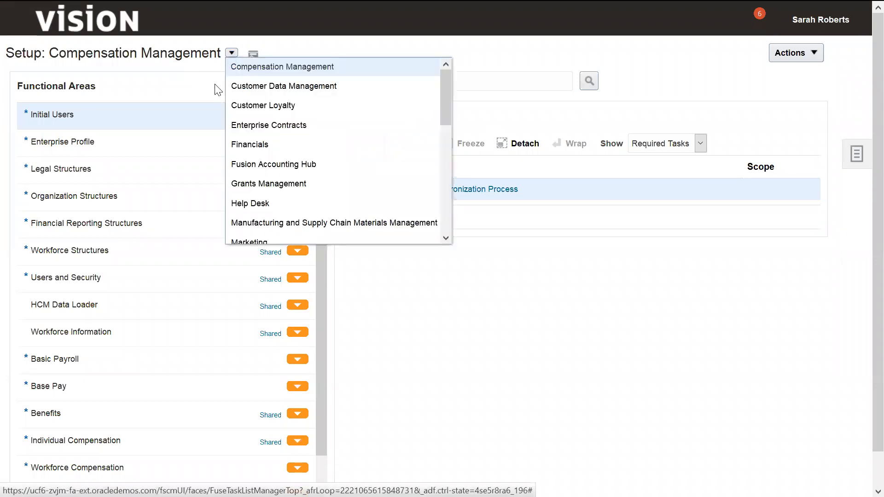
click(237, 144)
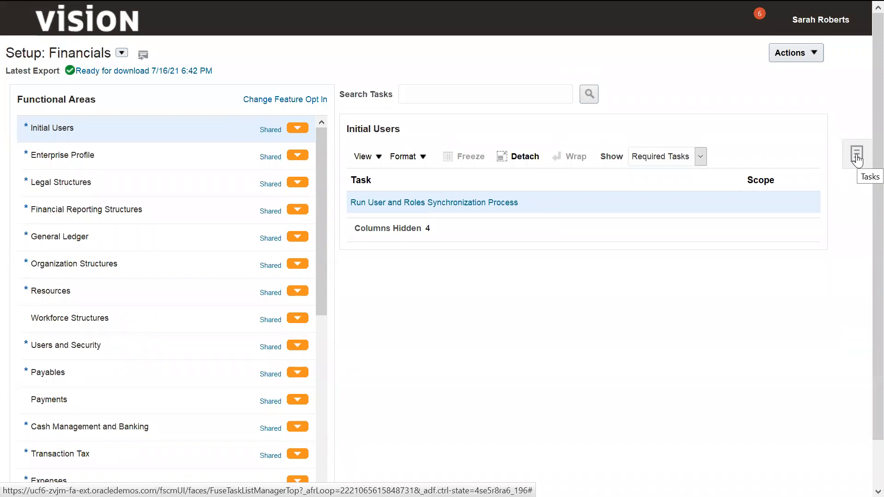
Go to the implementation projects and open the ASM Implementation project.
click(857, 159)
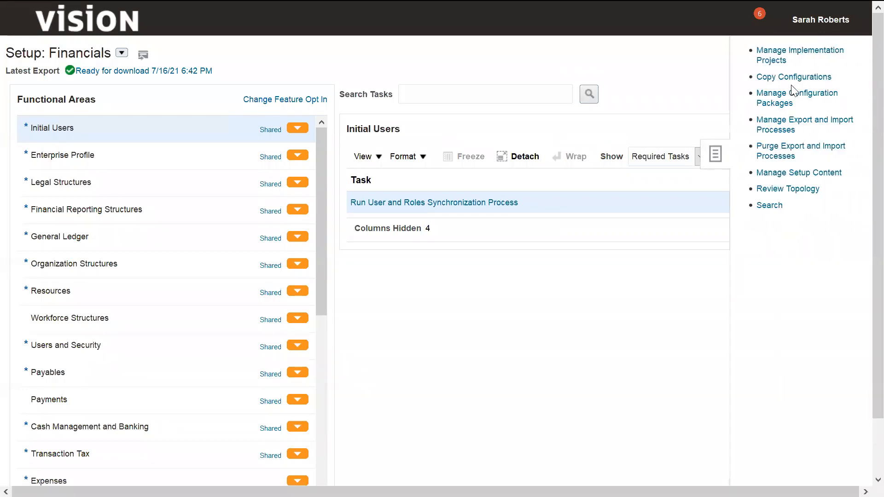
click(766, 53)
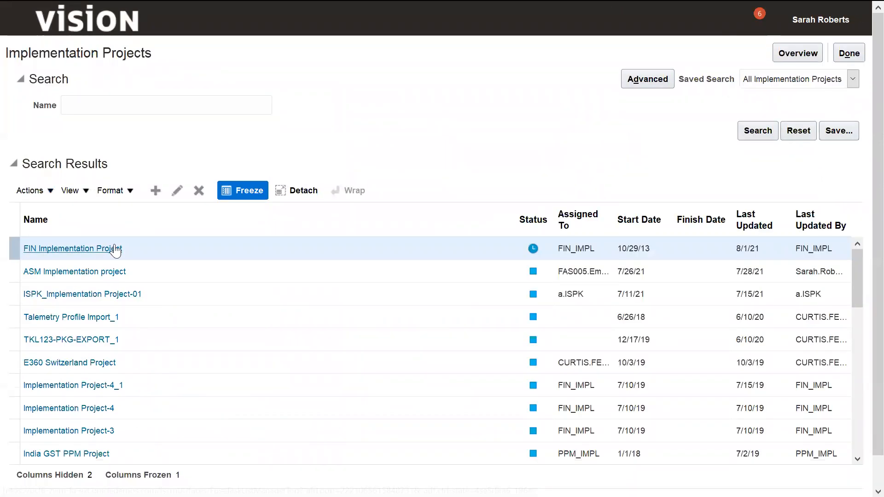
click(64, 272)
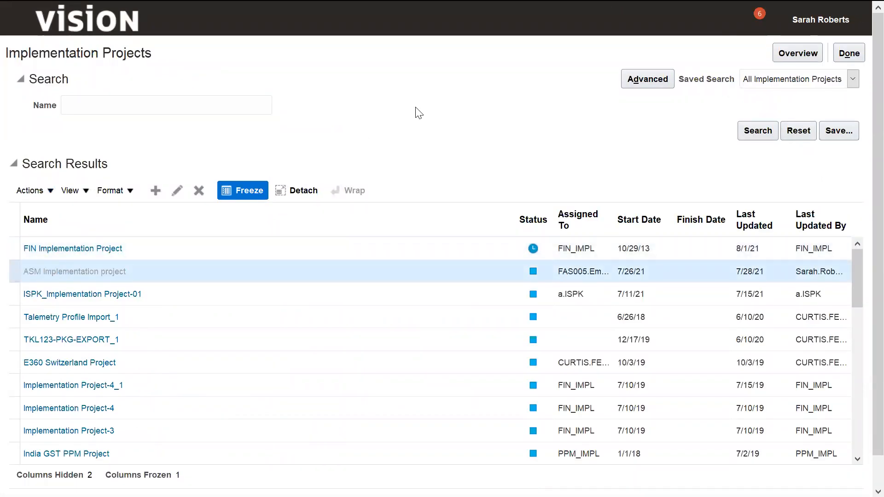
Search the project's tasks for "manage users" and go to the Manage Users task under Define Users for Financials.
click(95, 220)
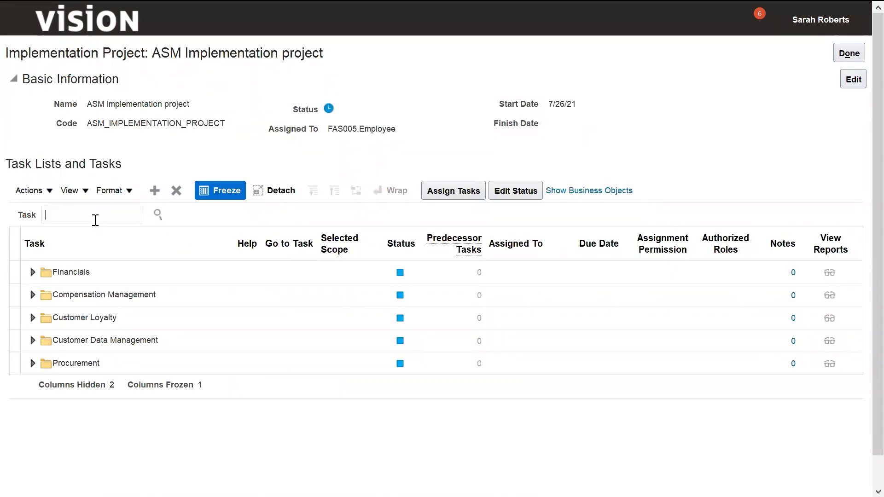
text(manage users)
key(Tab)
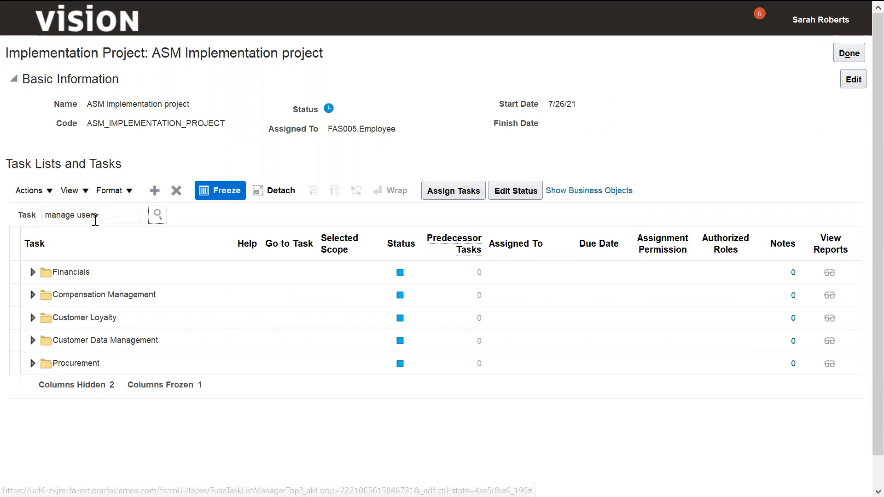
key(Return)
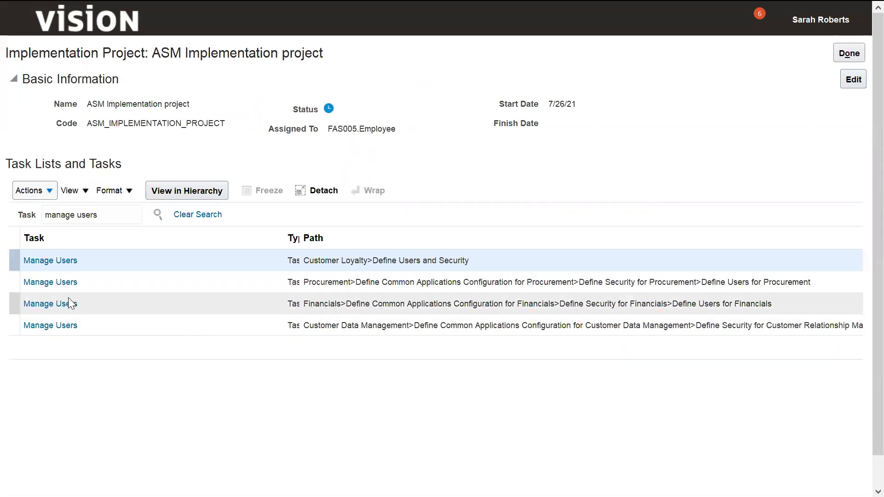
click(51, 305)
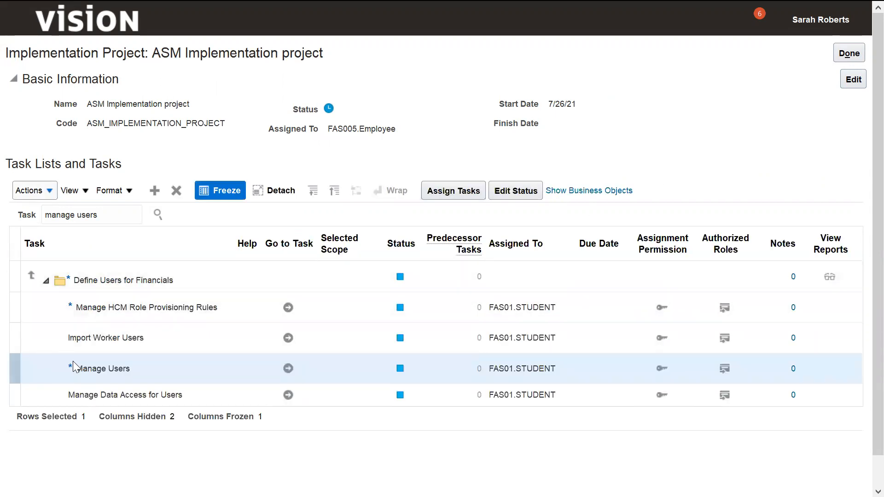
click(287, 368)
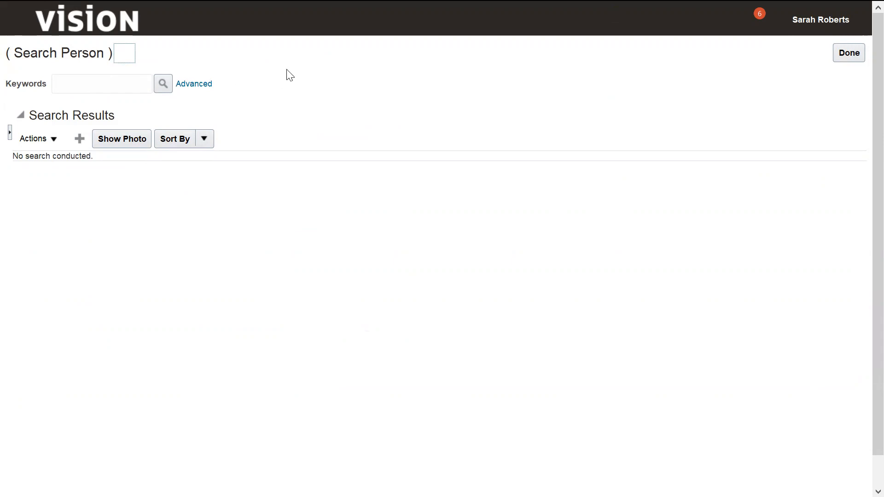
Start creating a new user with the last name RAL_Employee and the title Mr.
click(44, 143)
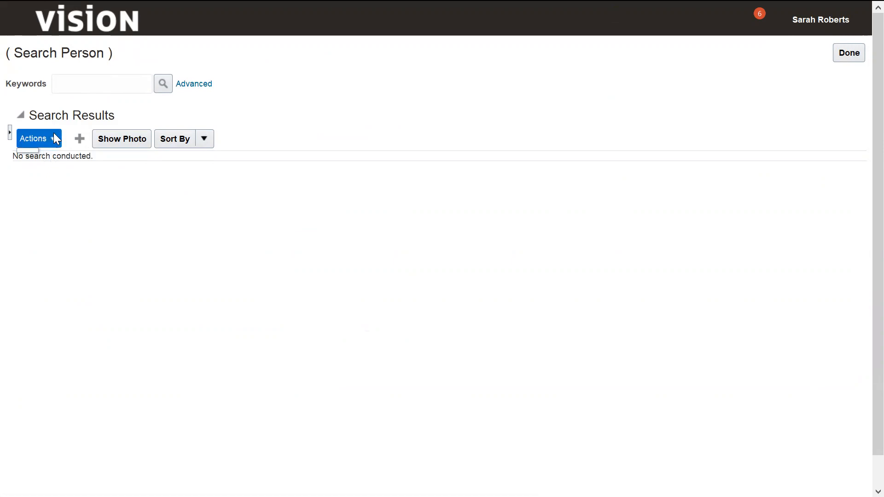
click(76, 143)
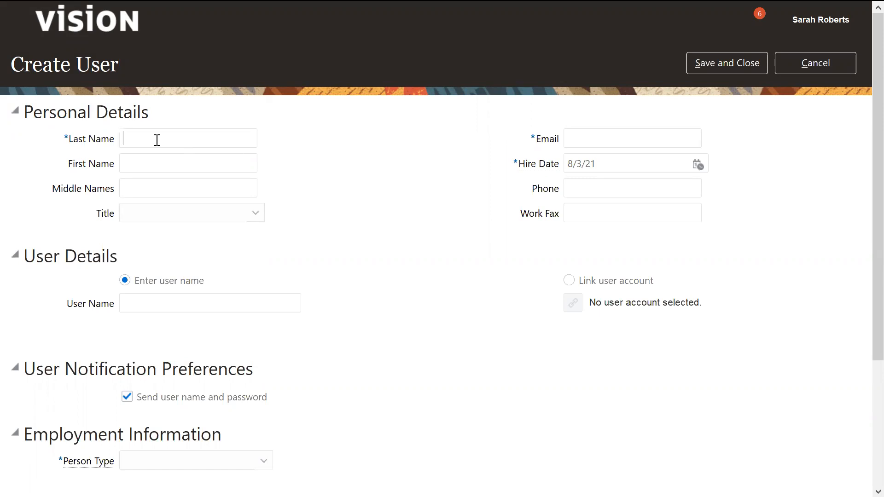
text(RAL_Employee)
click(254, 214)
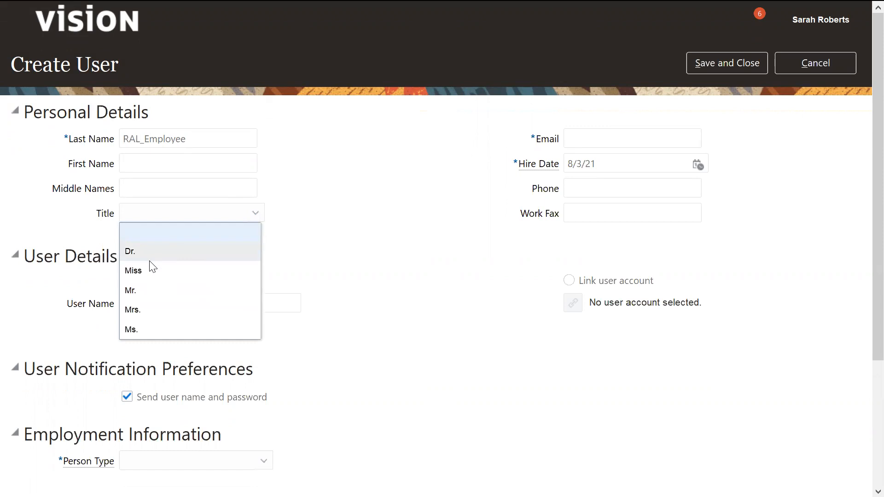
click(130, 295)
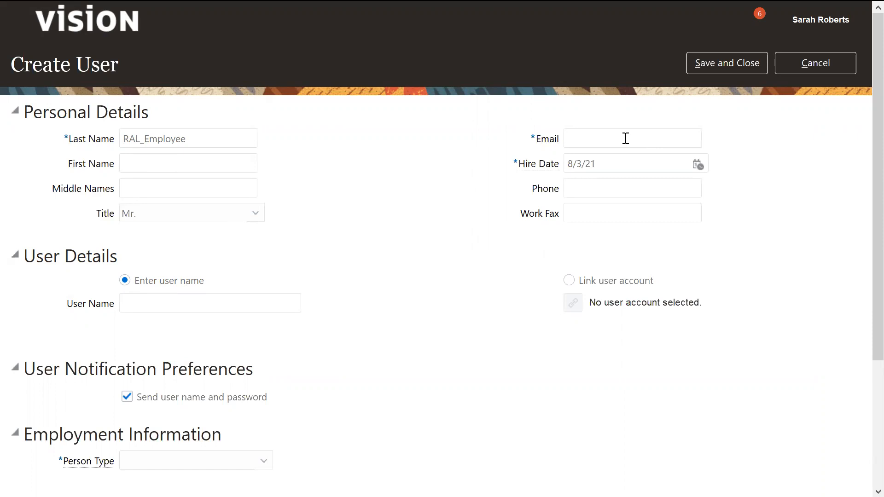
Fill in the new user's e-mail address and set the user name to RAL001.
text(abc@abc.com)
key(Tab)
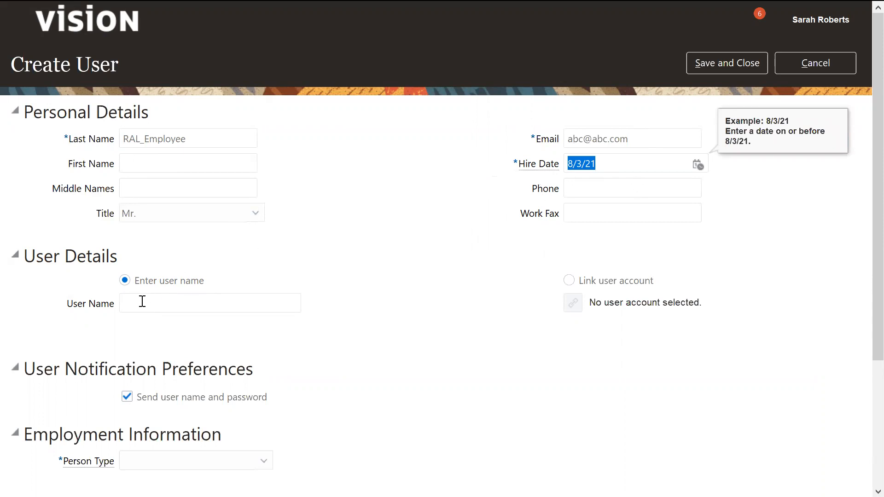
click(187, 302)
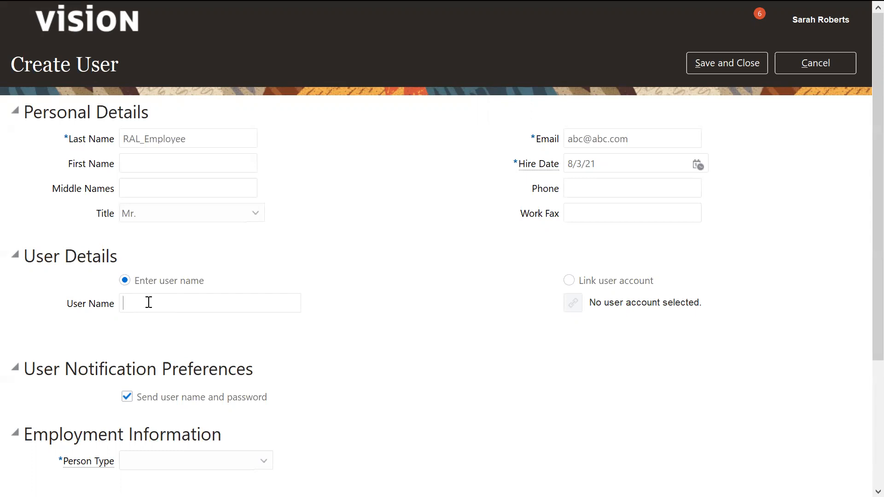
text(RAL001)
click(450, 344)
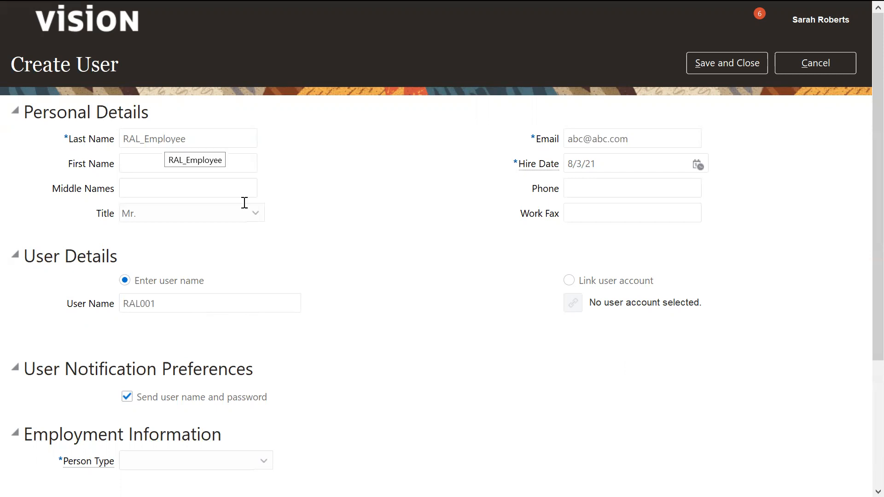
Set the person type in the employment information to Employee.
scroll(862, 256, down, 2)
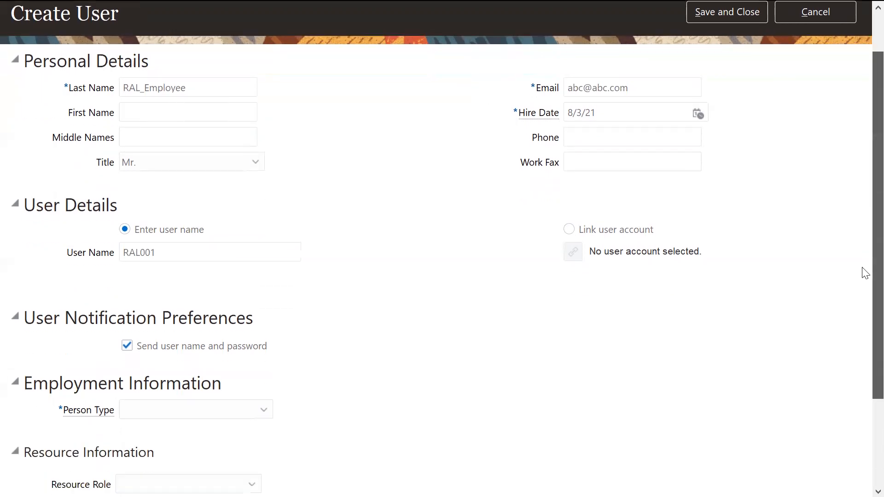
scroll(862, 325, down, 1)
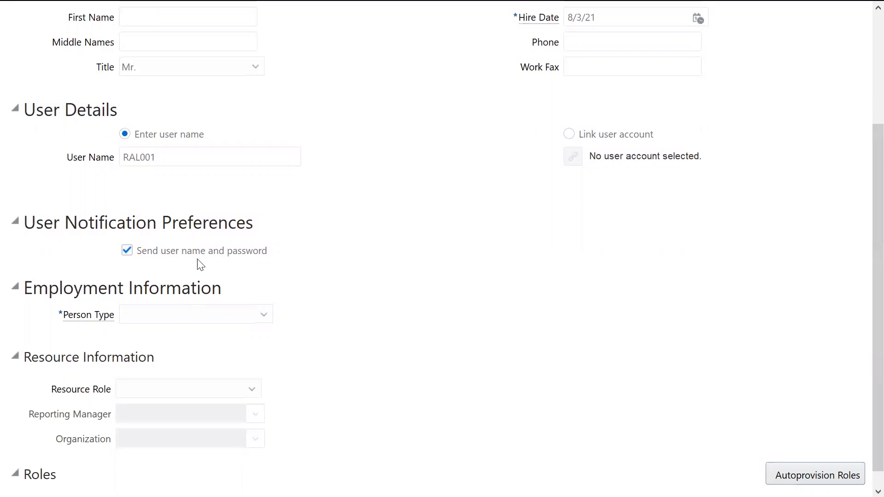
click(266, 320)
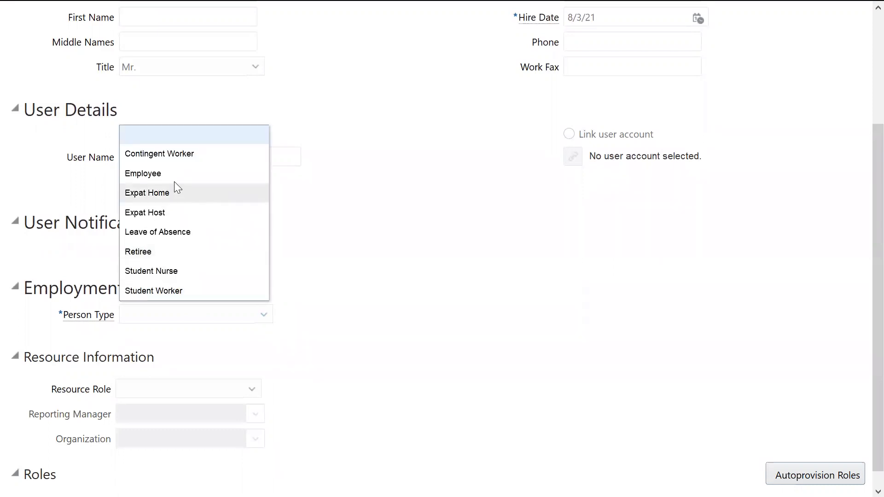
click(146, 173)
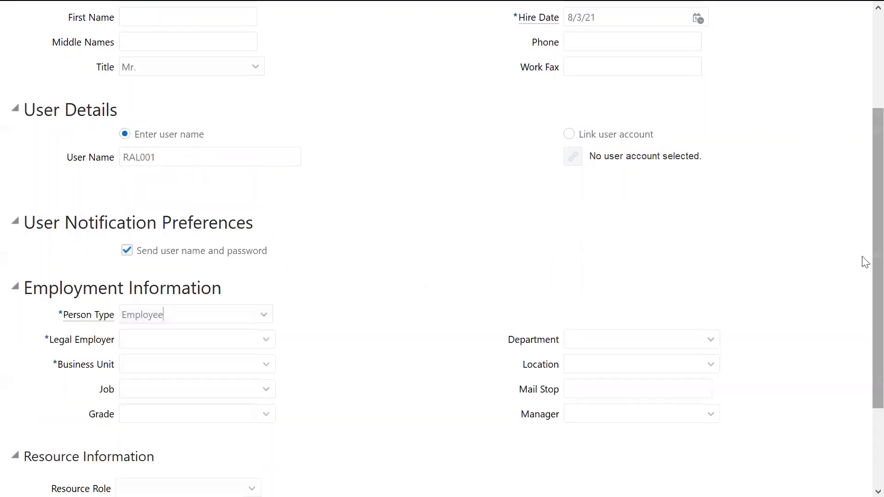
Set the legal employer to ASM Legal Entity by searching for ASM%, and the business unit to ASM Business Unit.
click(266, 339)
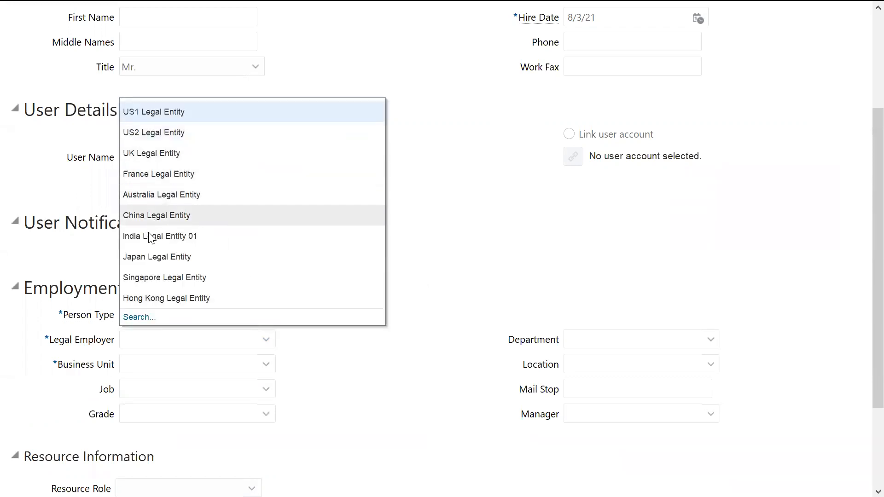
click(138, 317)
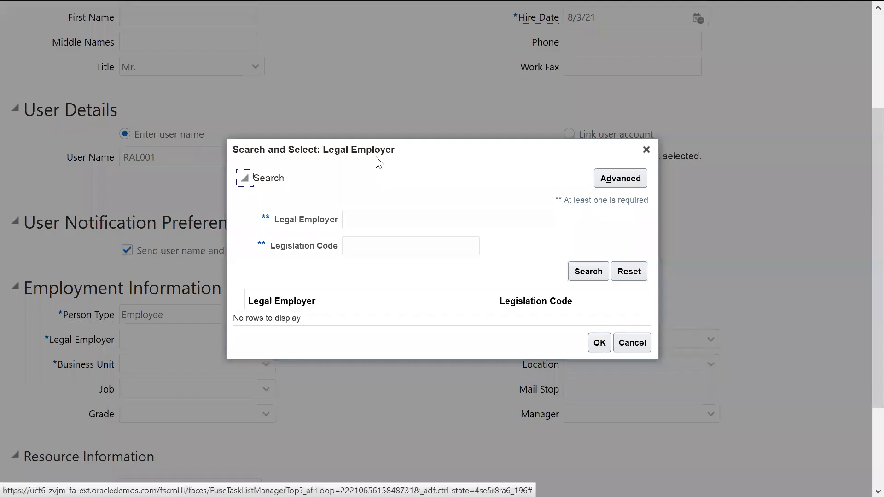
text(ASM%)
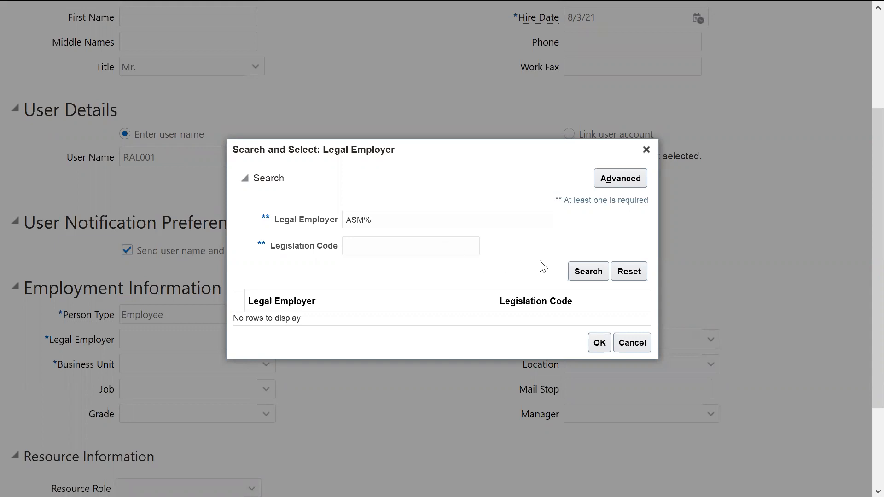
click(578, 264)
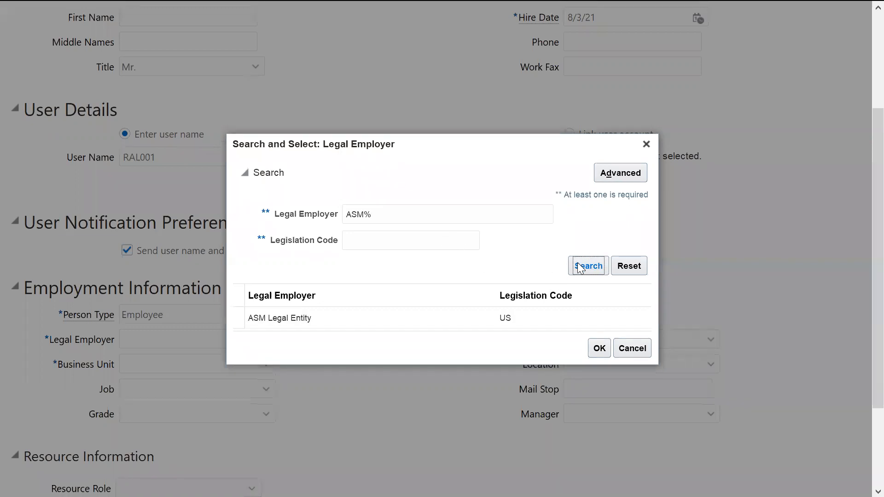
click(293, 320)
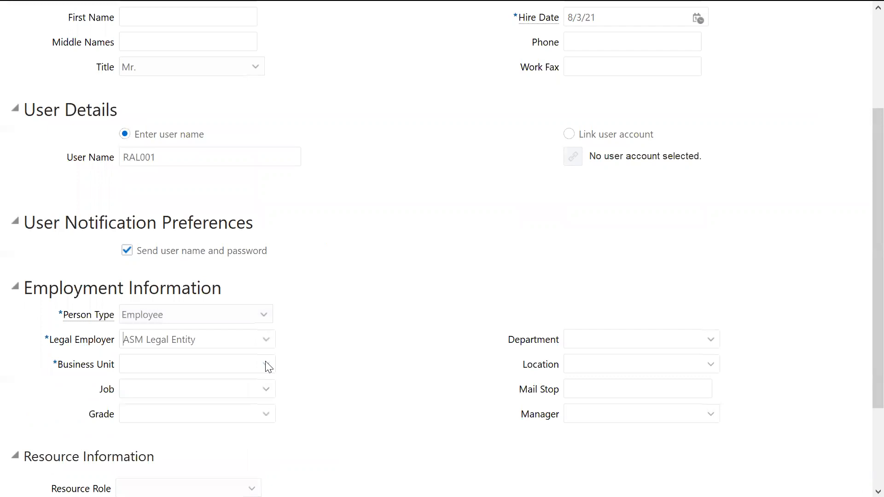
click(265, 363)
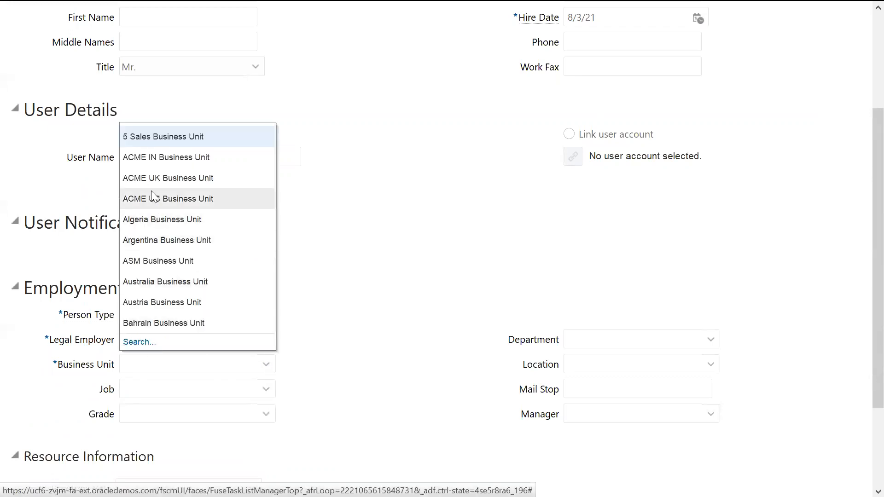
double_click(129, 254)
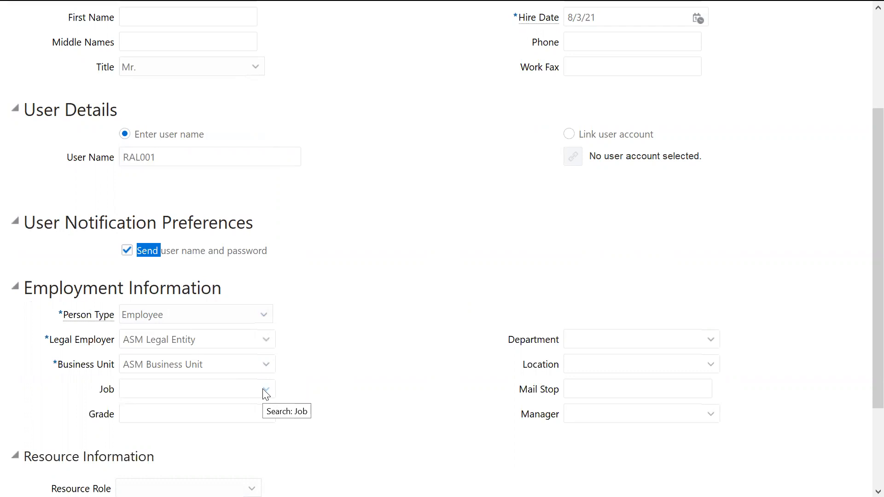
scroll(863, 359, down, 3)
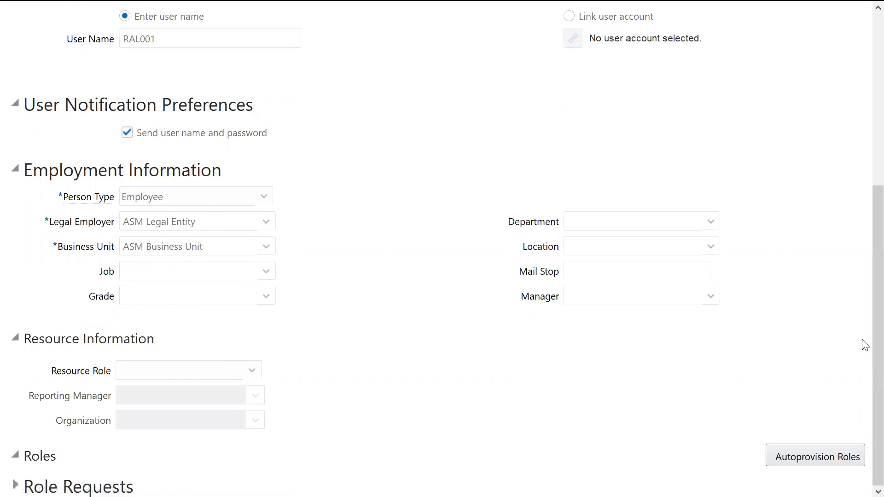
drag(863, 369, 709, 123)
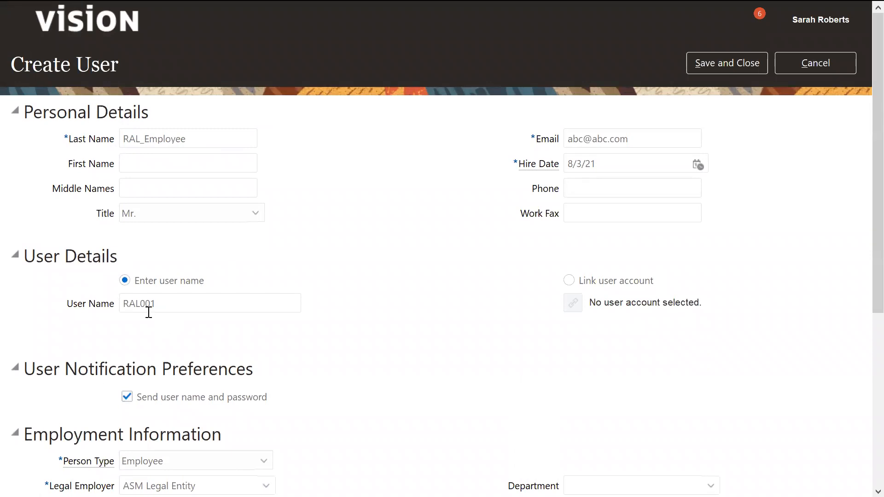
drag(167, 304, 121, 304)
click(314, 334)
Expand the Role Requests section of the new user's form.
scroll(863, 321, down, 4)
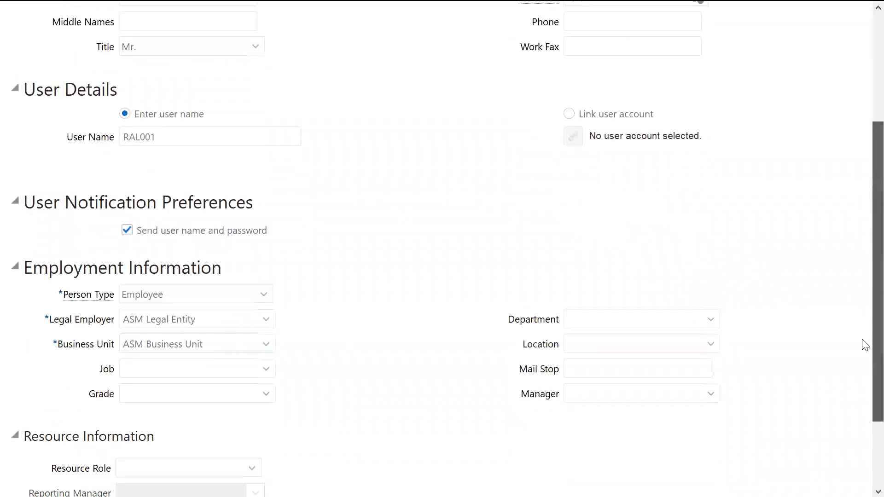
scroll(864, 345, down, 2)
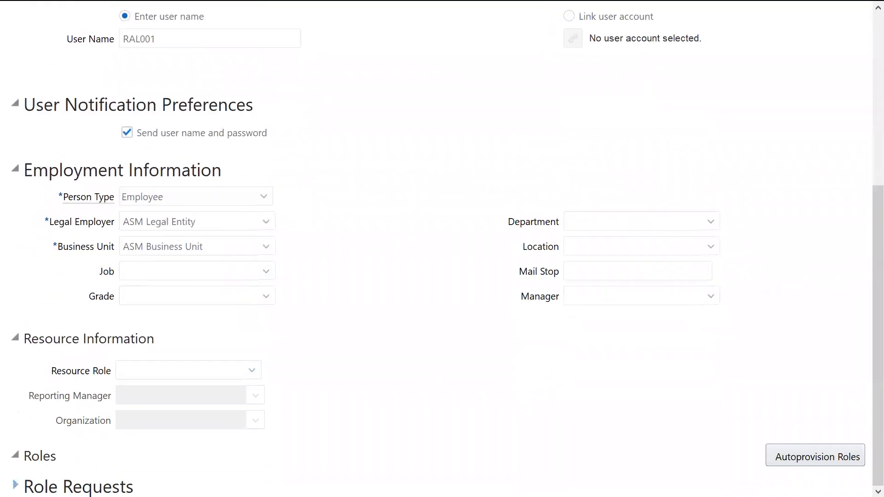
click(15, 484)
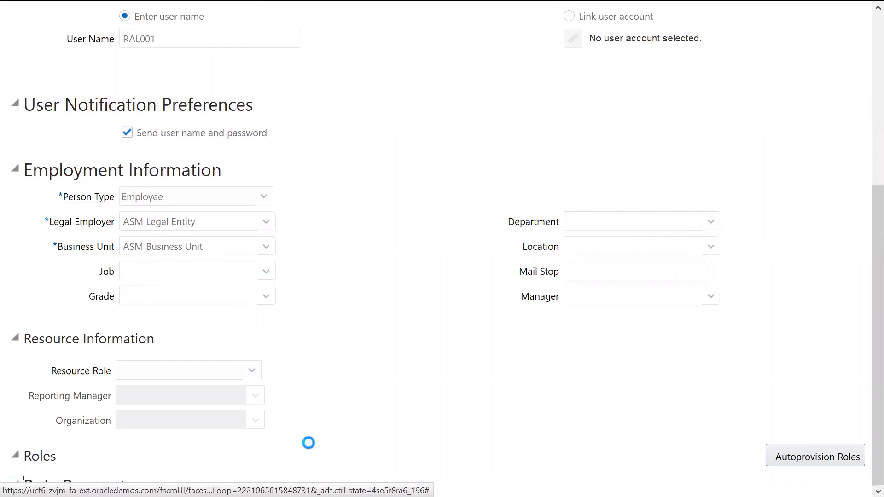
Start adding a role request for the new user and search the role names for general Acc%.
scroll(862, 414, down, 1)
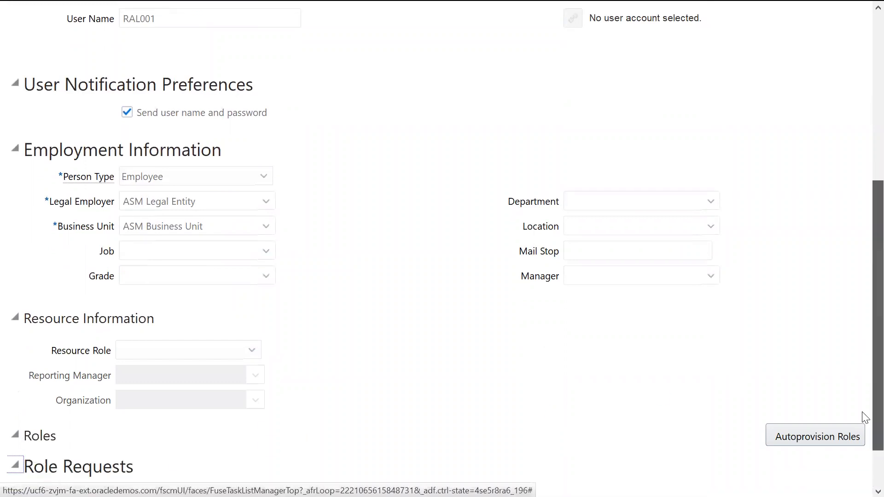
scroll(865, 417, down, 2)
click(119, 433)
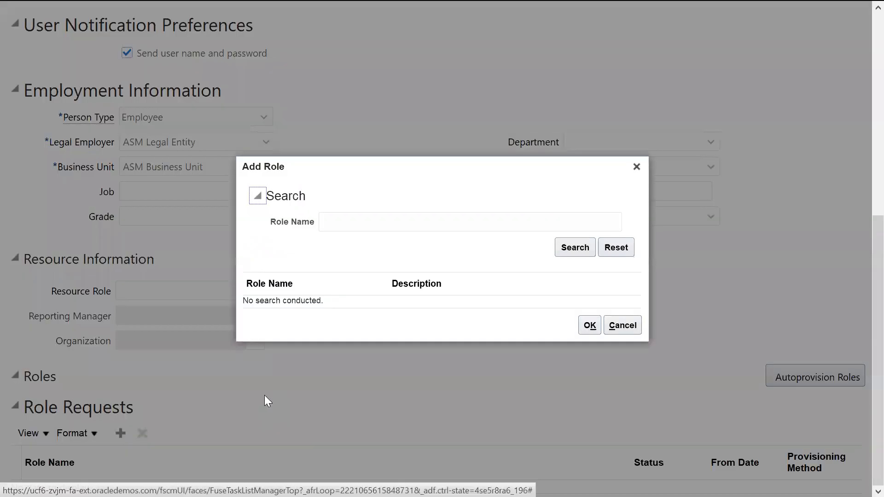
click(366, 227)
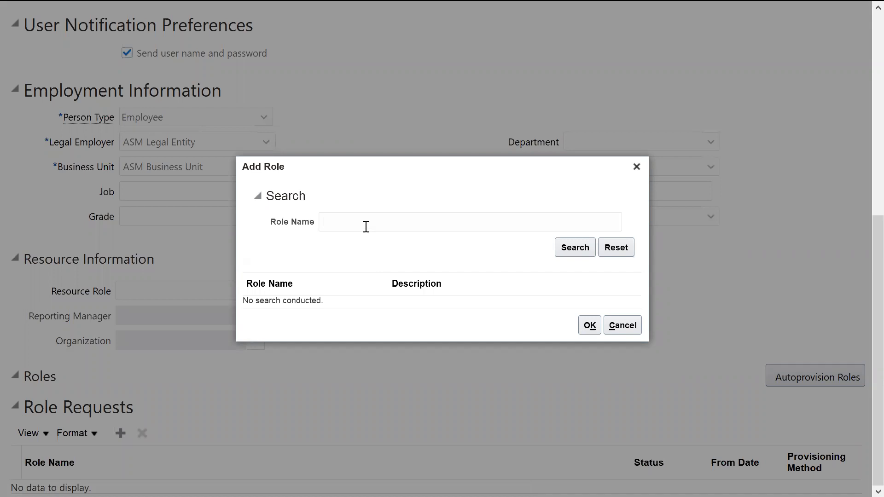
text(general Acc%)
click(567, 244)
Broaden the role search in the Add Role dialog to general%.
click(391, 223)
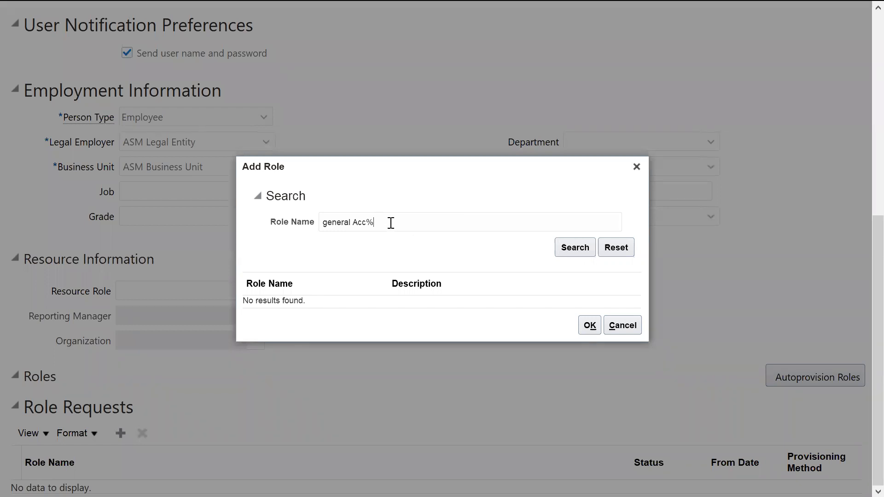
key(BackSpace)
key(BackSpace)
key(BackSpace)
key(BackSpace)
key(BackSpace)
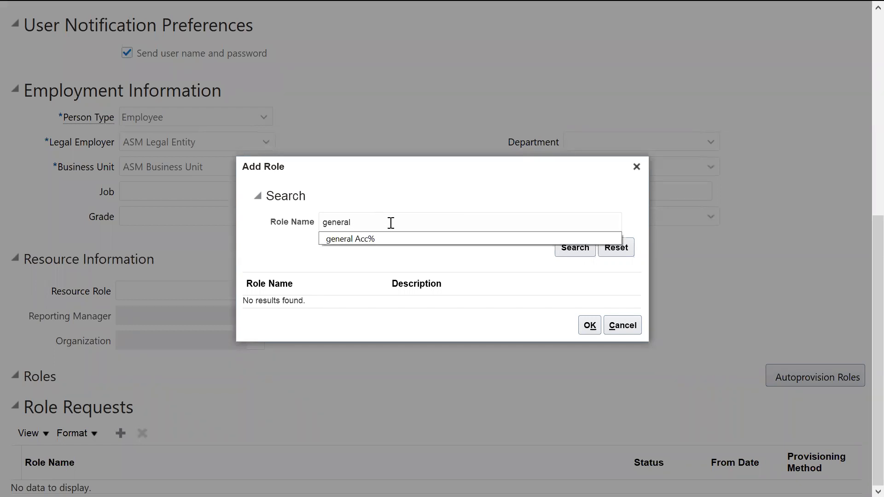
text(%)
click(562, 249)
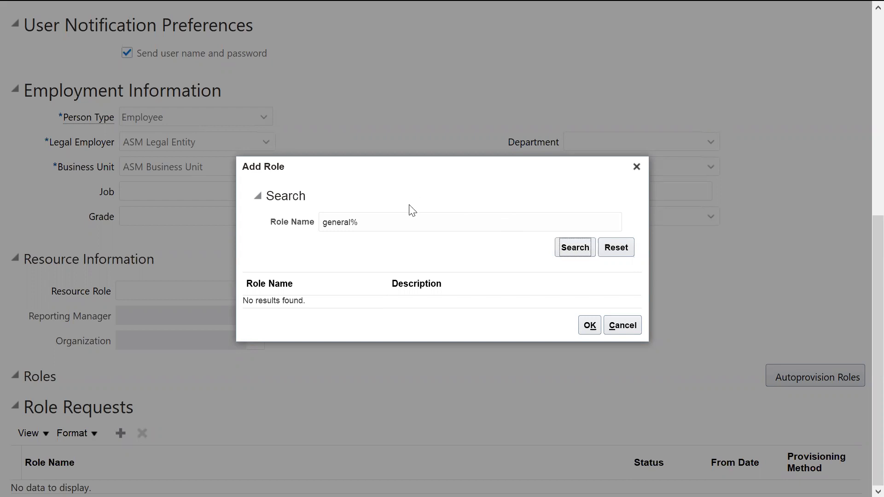
Shorten the role name search term, search again, and cancel adding a role.
click(372, 224)
key(BackSpace)
key(BackSpace)
key(BackSpace)
key(BackSpace)
key(BackSpace)
key(BackSpace)
key(BackSpace)
key(BackSpace)
click(576, 244)
click(621, 328)
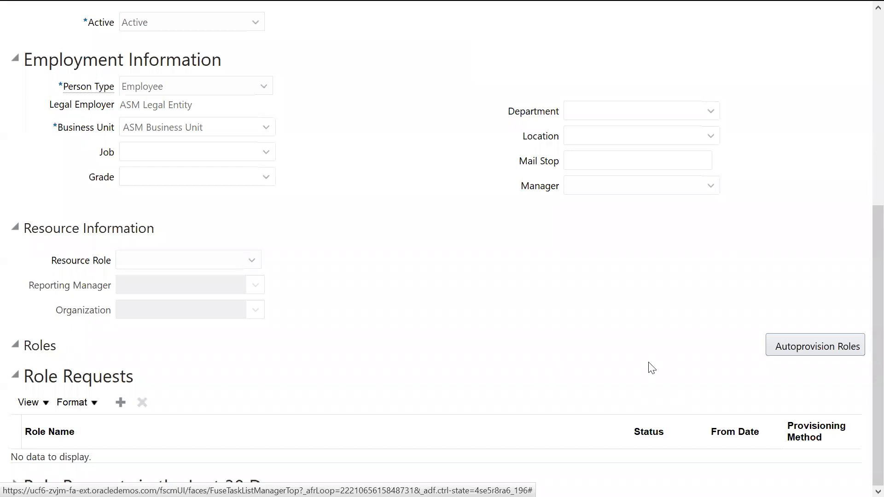
Autoprovision roles for the RAL_Employee user, and save and close the user record.
click(813, 350)
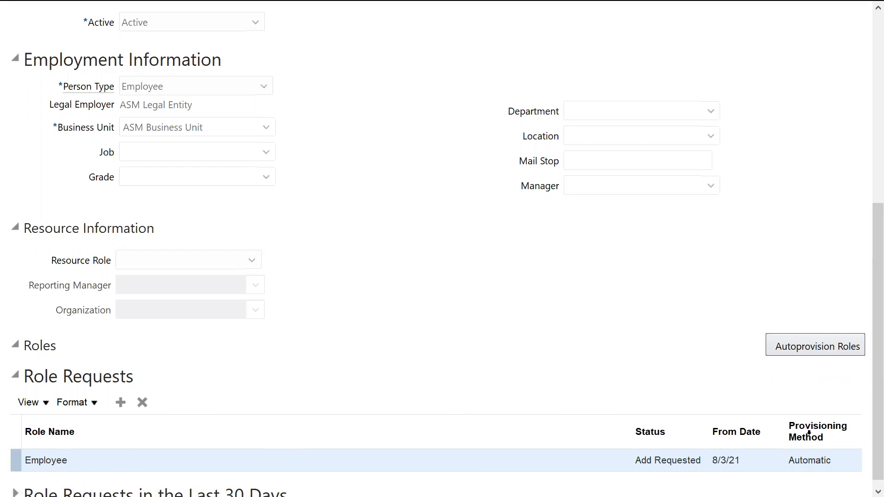
scroll(862, 419, up, 7)
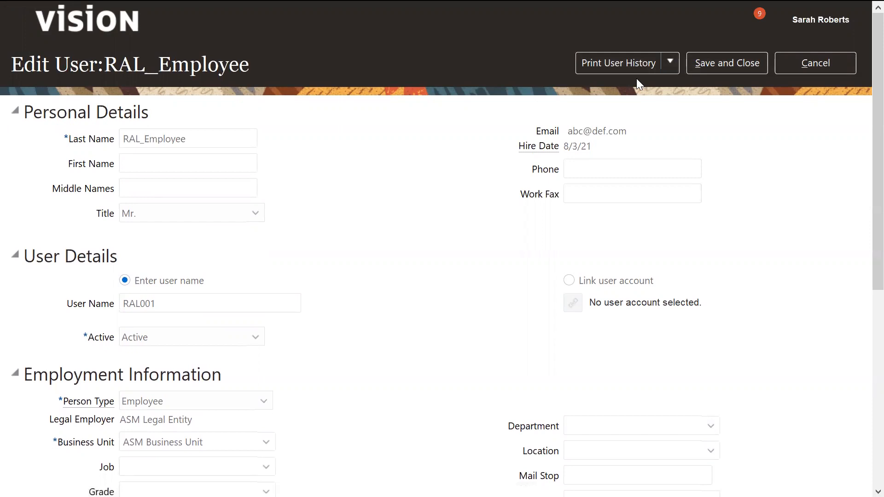
click(672, 61)
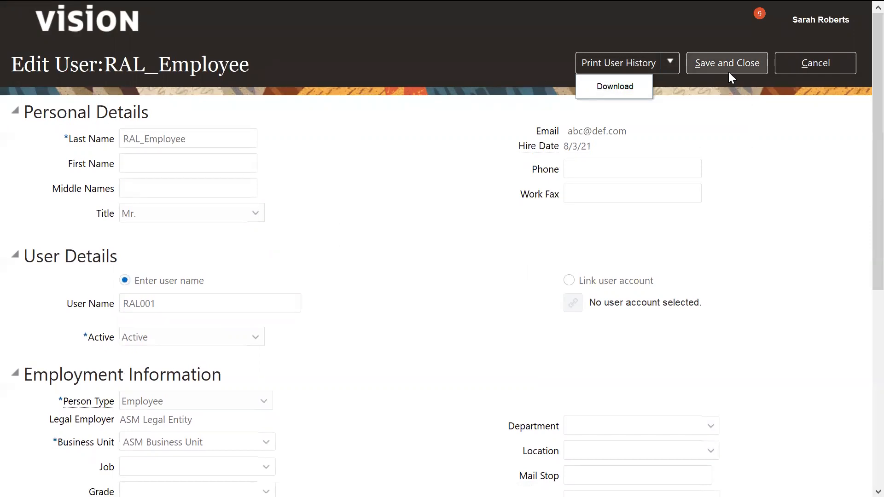
click(707, 66)
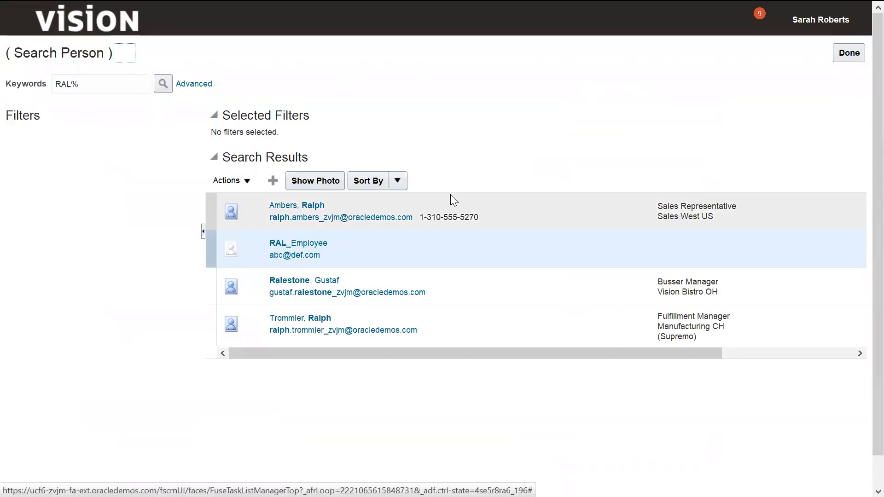
Finish the person search, reopen the Manage Users task from the implementation project, and start creating another user.
click(849, 53)
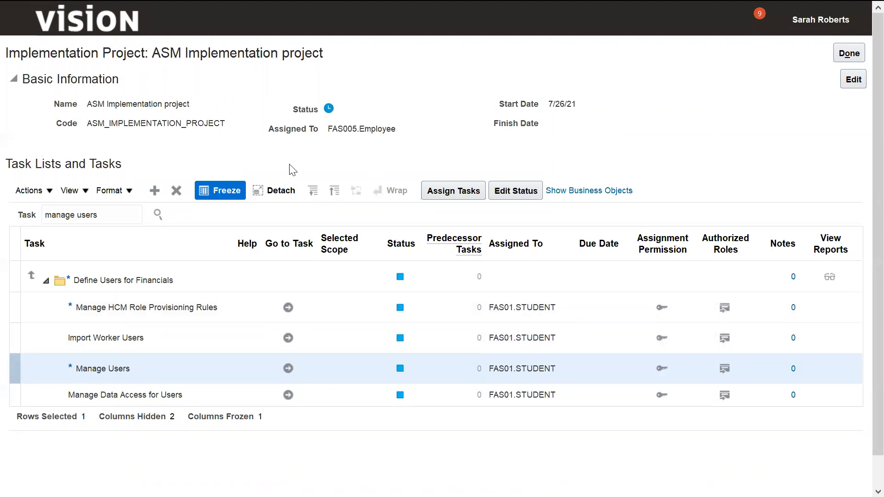
click(288, 369)
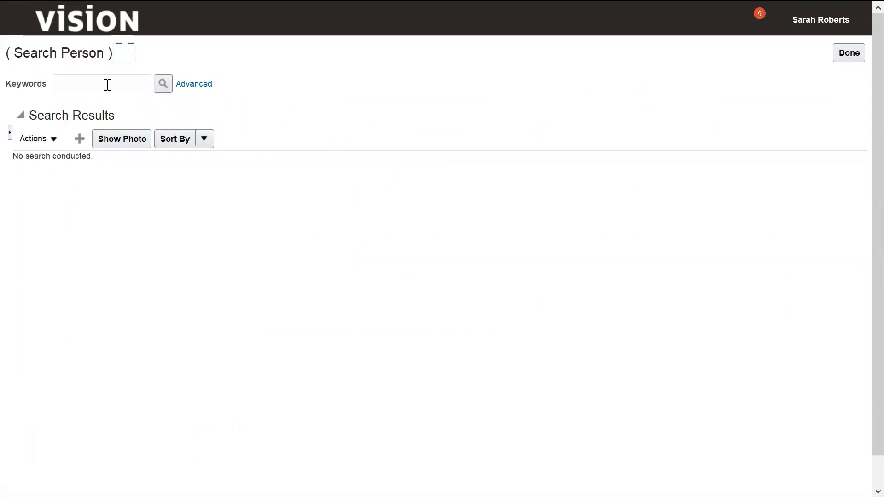
click(80, 139)
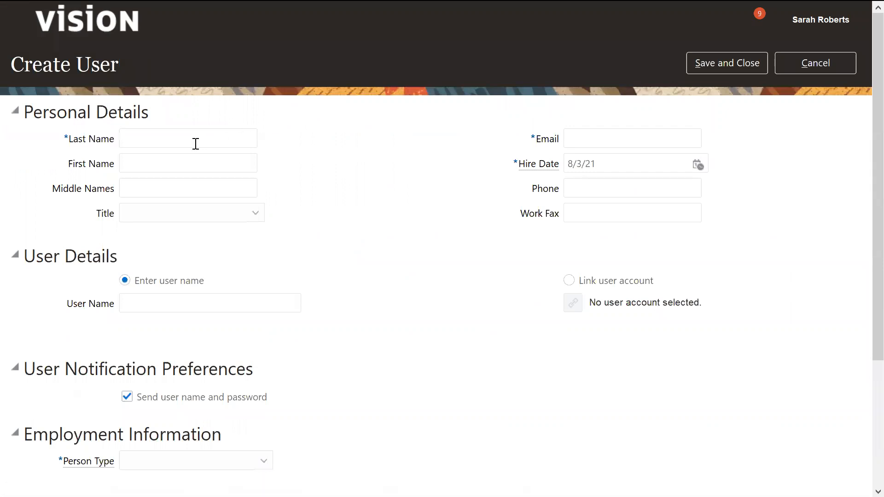
Set the new user's last name to FAS006 and the title to Mr.
text(FAS006)
click(254, 215)
click(138, 290)
Fill in the second user's e-mail address in the personal details.
click(590, 135)
text(DE)
key(BackSpace)
key(BackSpace)
text(def@abc.com)
key(Tab)
key(Tab)
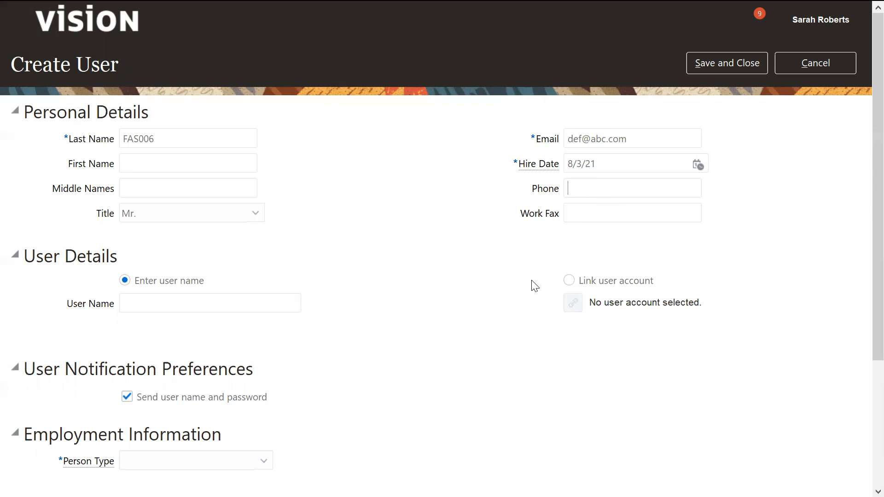
Switch the user details to linking a user account and search the accounts for FAS005%, then for FAS005.
click(569, 281)
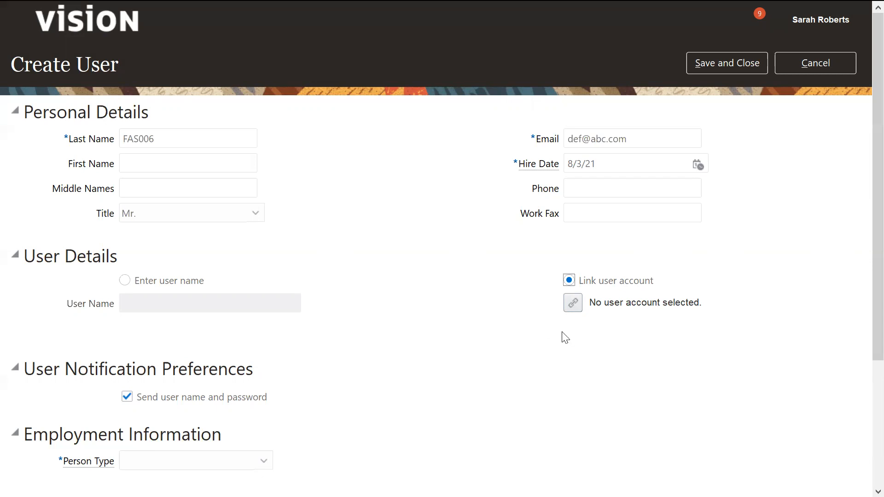
click(571, 308)
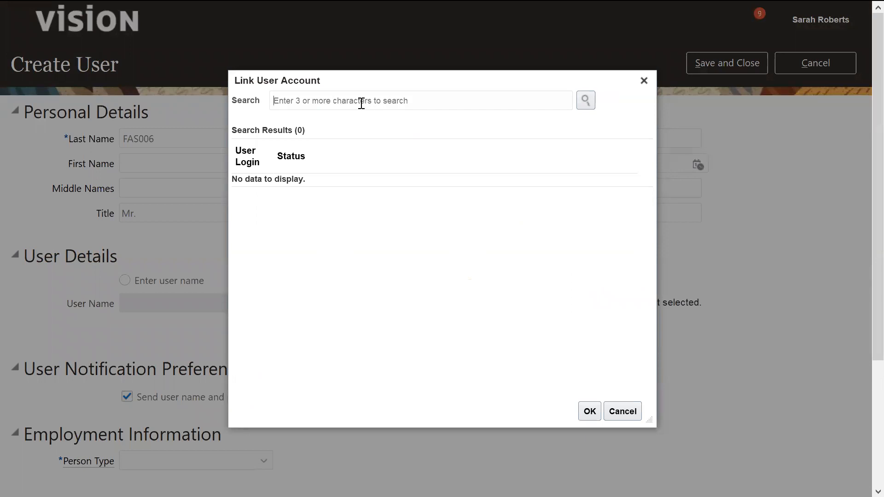
text(FA)
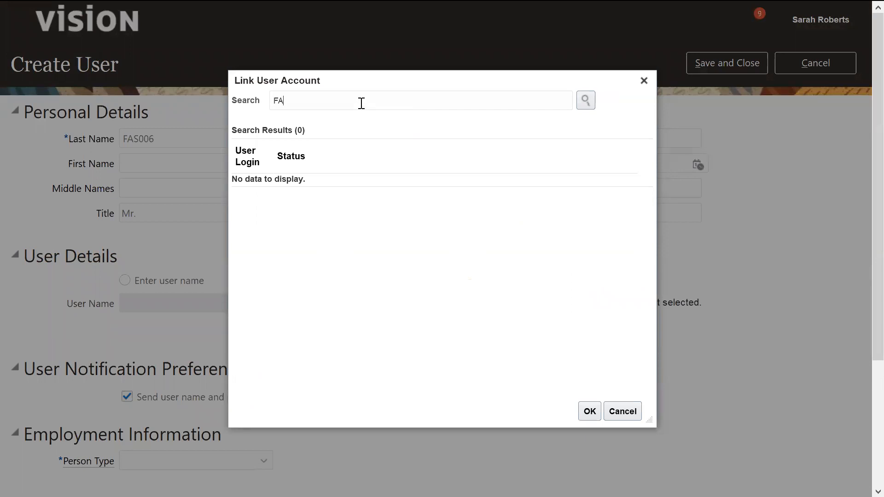
text(S005%)
click(586, 100)
click(366, 100)
key(BackSpace)
click(585, 101)
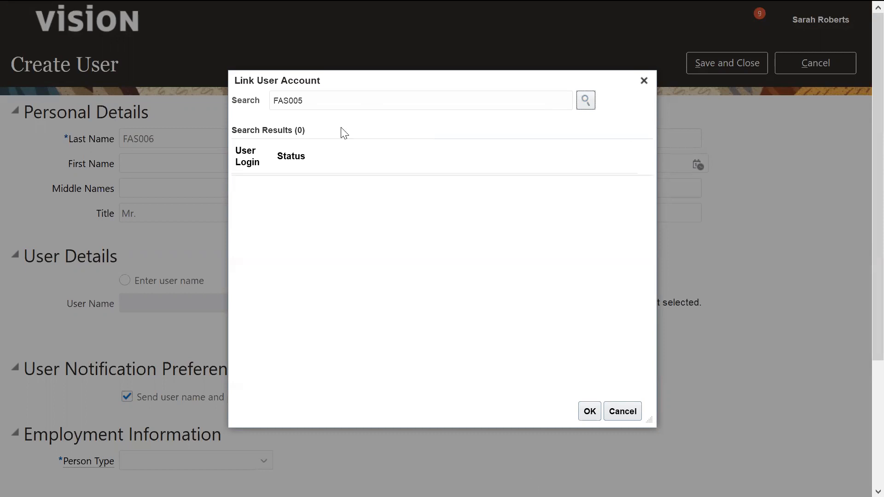
Search the user accounts for FAS% and link account FAS001 to the new user.
click(331, 97)
key(BackSpace)
key(BackSpace)
key(BackSpace)
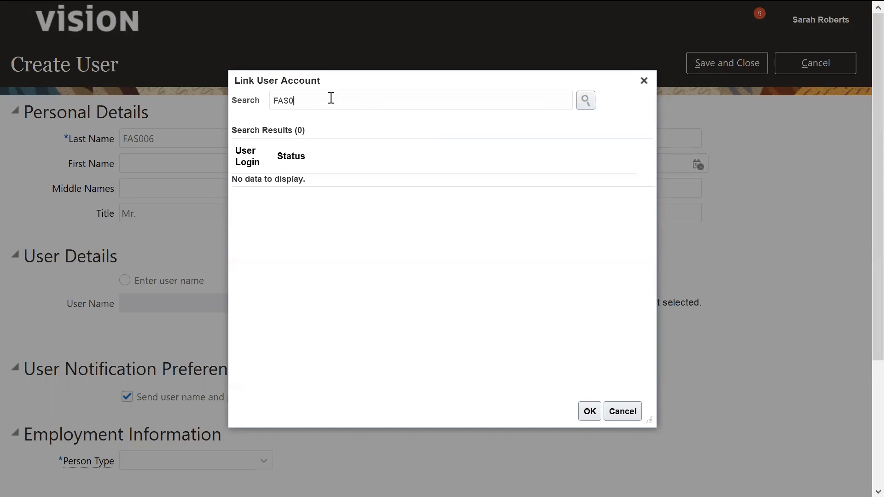
text(%)
click(586, 101)
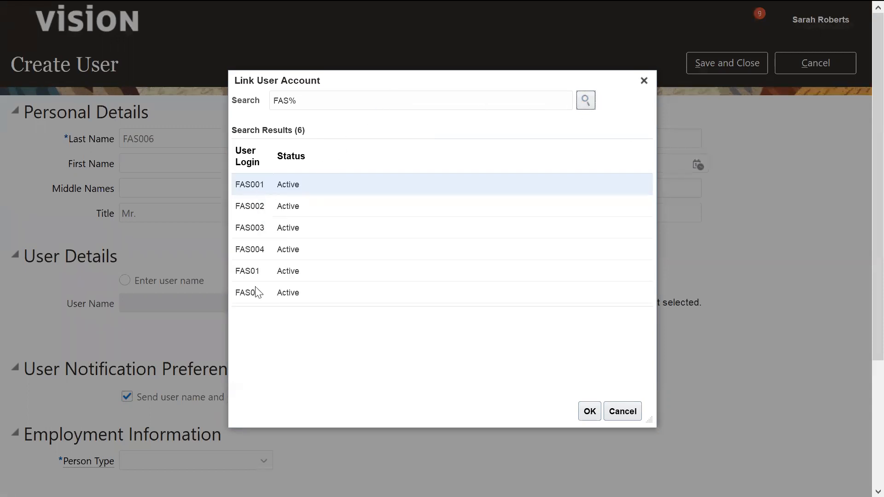
click(256, 188)
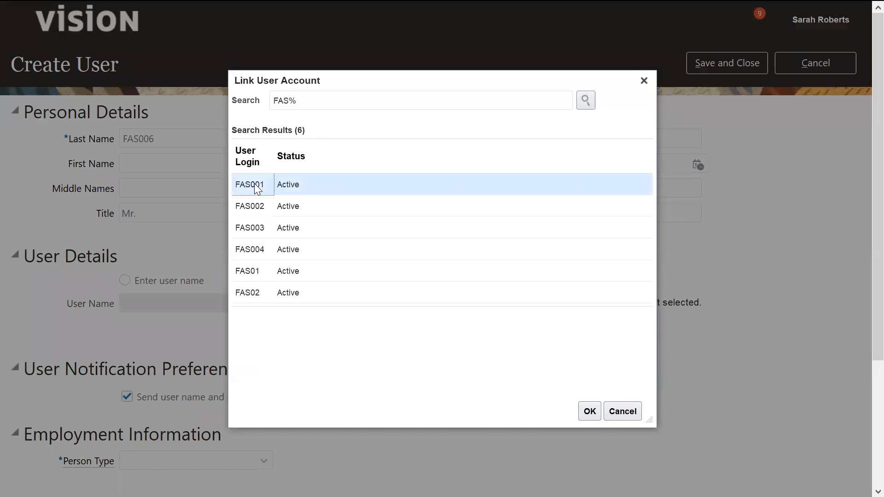
click(590, 412)
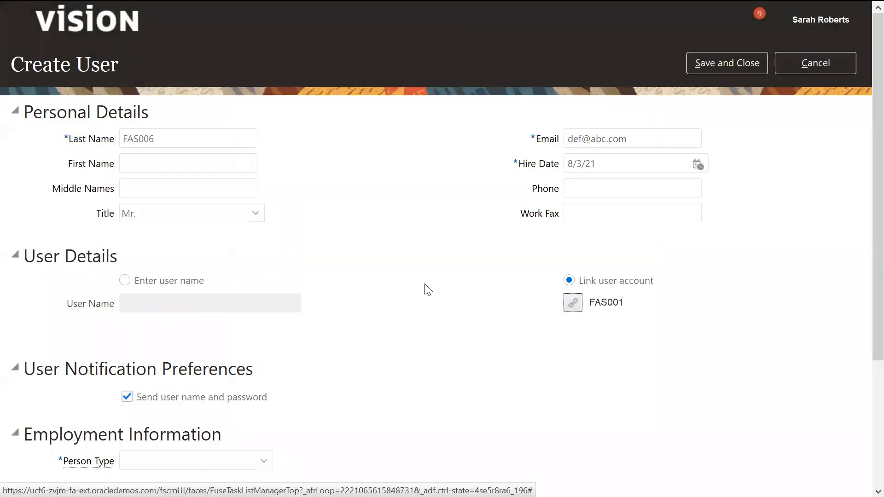
Set the new user's person type to Employee in the employment information.
scroll(863, 387, down, 4)
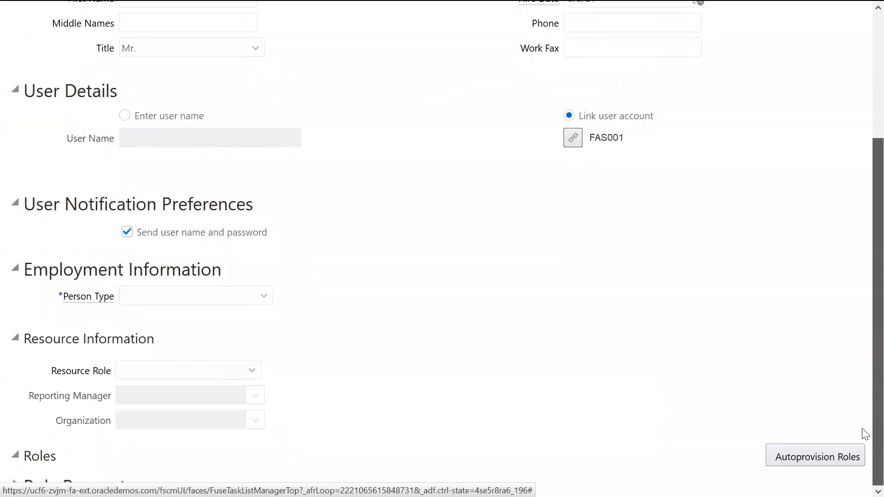
click(266, 298)
click(164, 353)
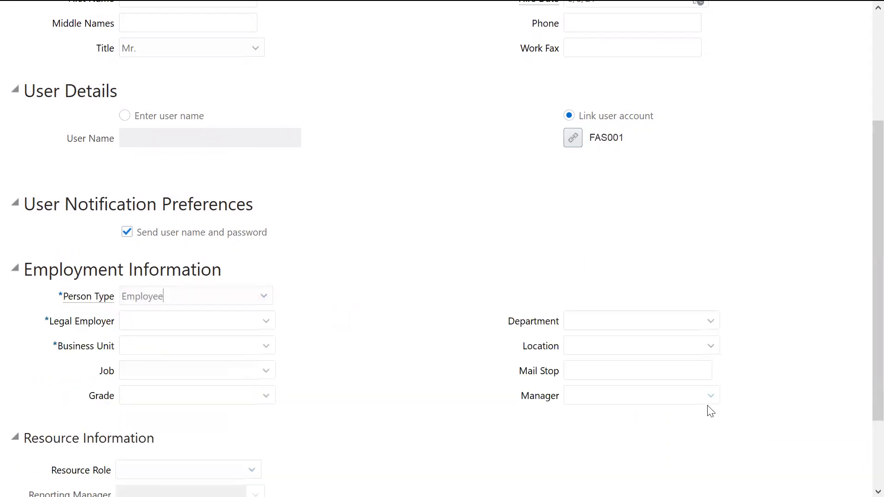
Search the legal employers for ASM% and select ASM Legal Entity, and set the business unit to ASM Business Unit.
click(265, 321)
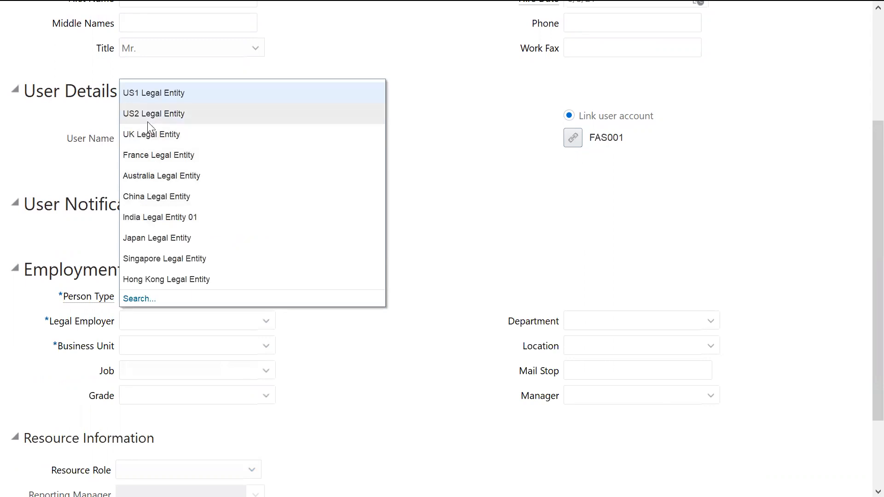
click(143, 298)
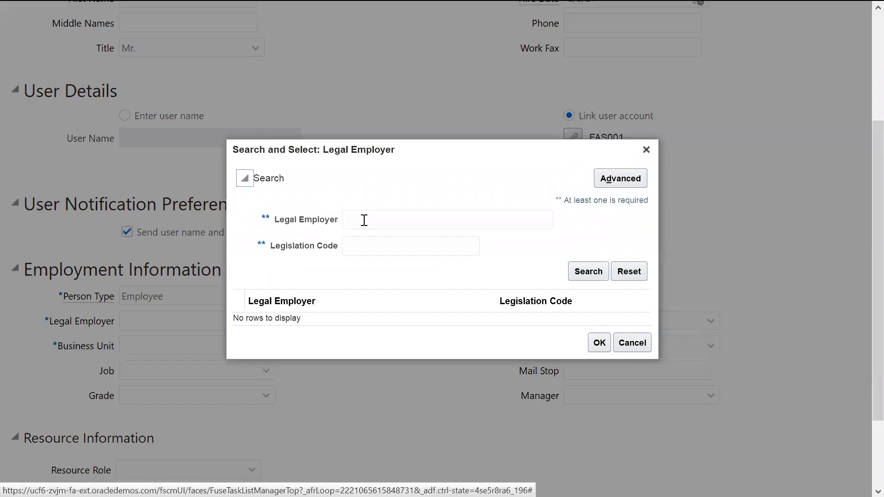
text(A)
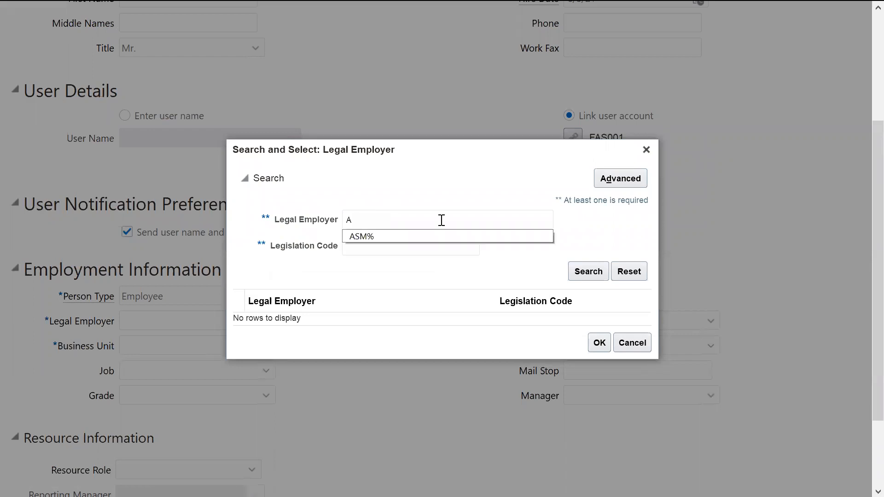
text(SM%)
key(Tab)
click(579, 272)
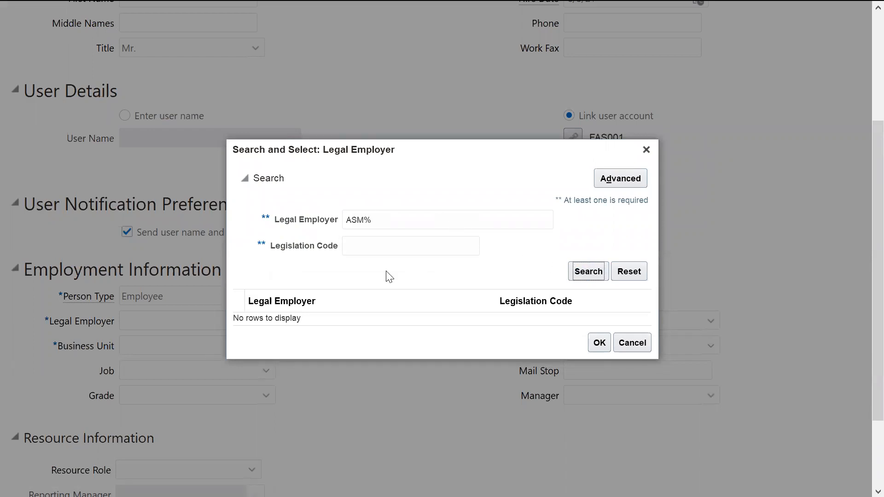
double_click(302, 323)
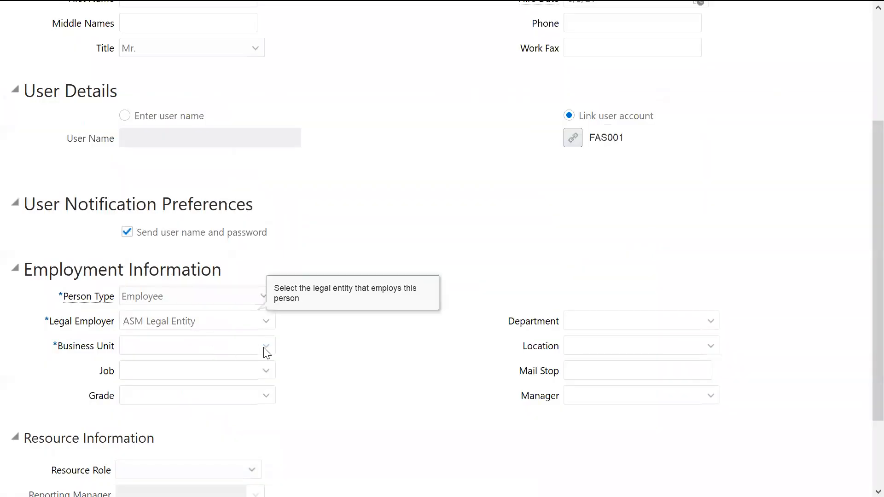
click(264, 347)
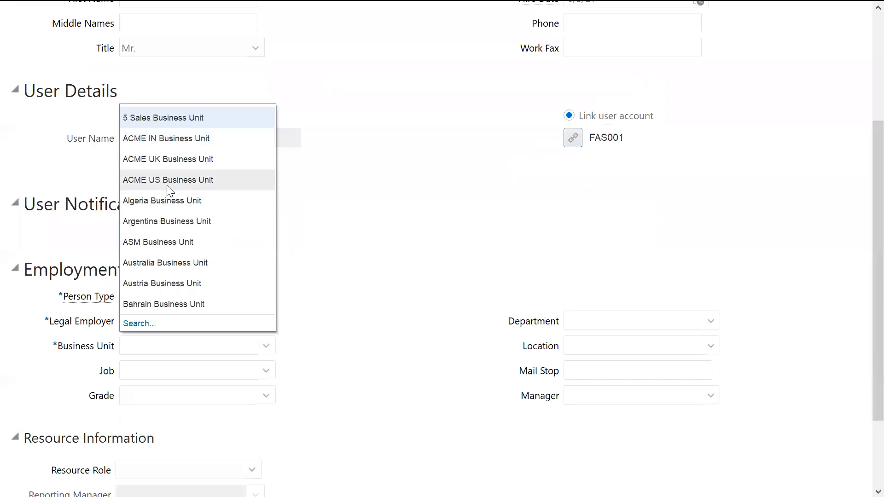
click(157, 243)
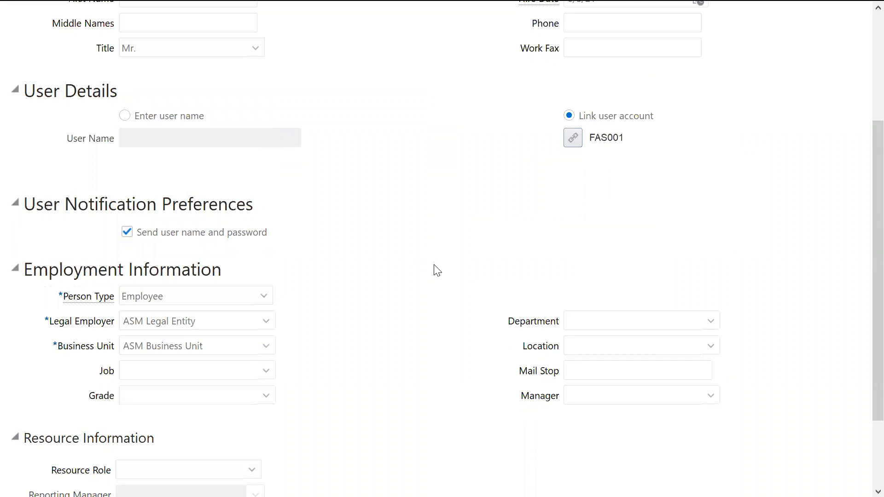
Autoprovision roles for the new user and expand the Role Requests section to review them.
scroll(861, 327, down, 2)
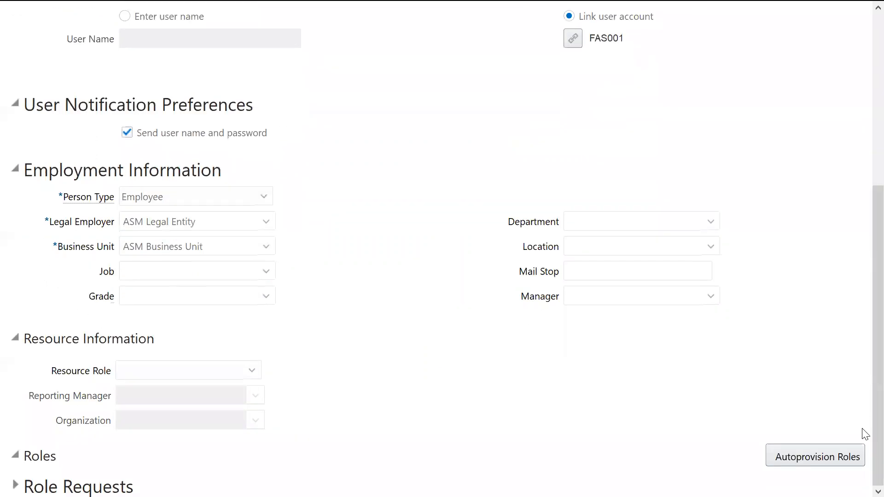
click(815, 456)
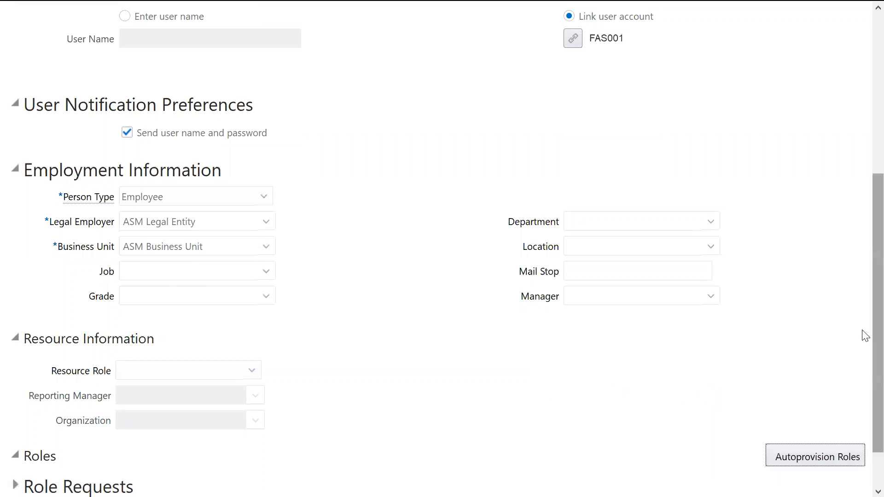
scroll(862, 334, down, 1)
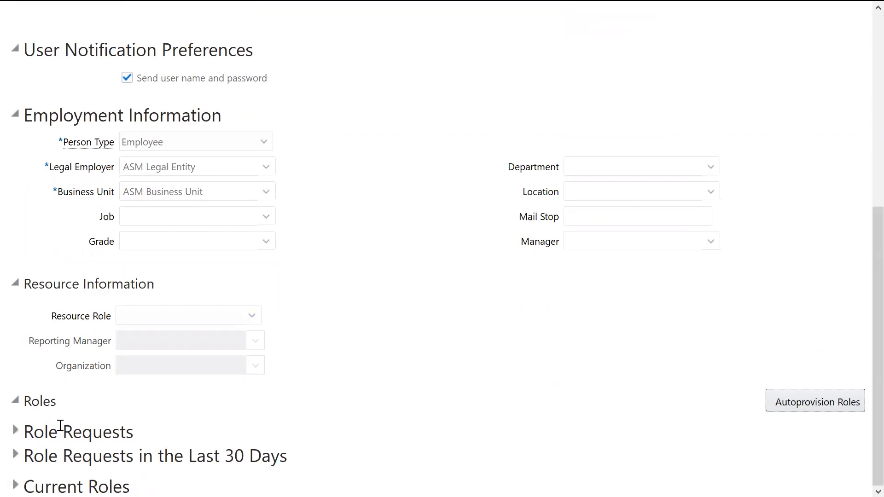
click(15, 430)
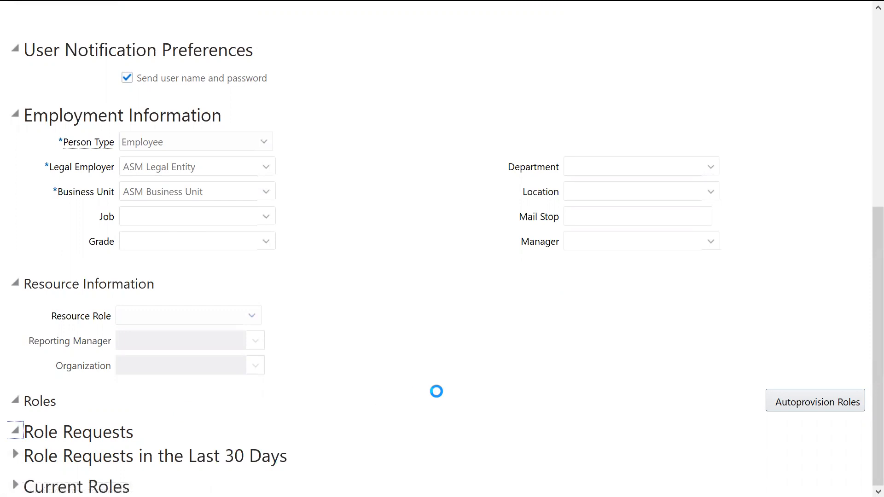
scroll(862, 366, down, 2)
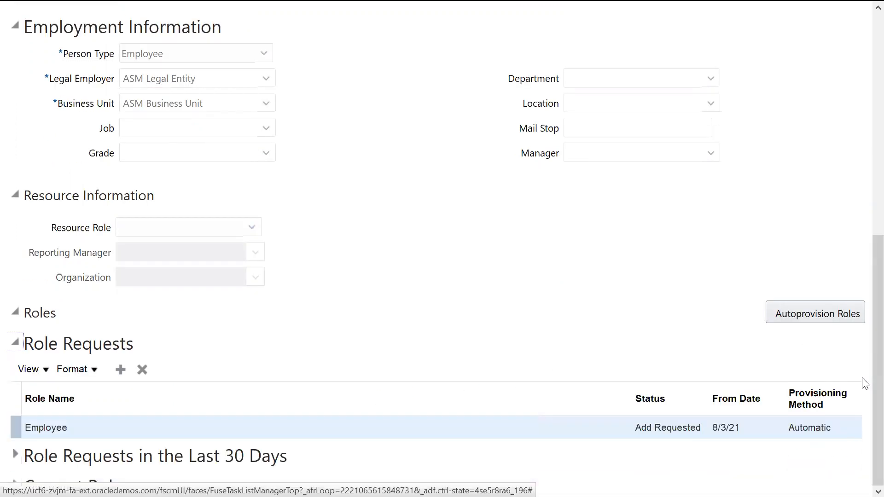
Save and close the new FAS006 user record.
scroll(864, 371, up, 9)
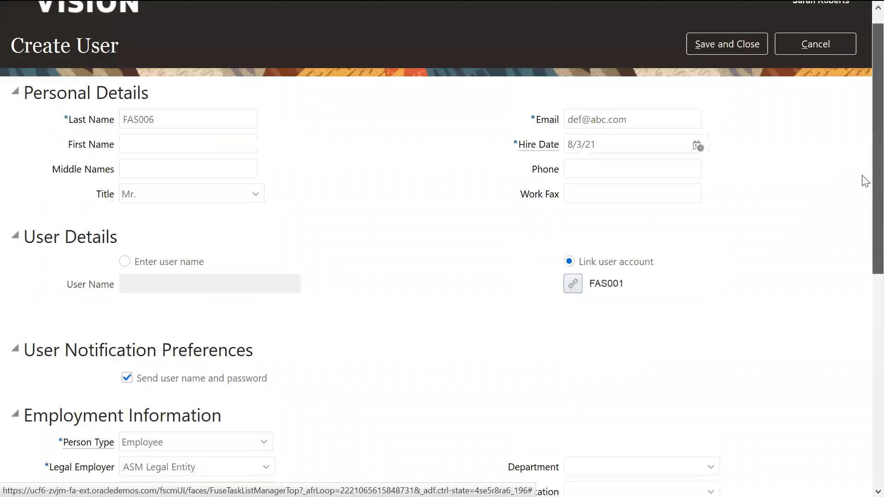
click(742, 47)
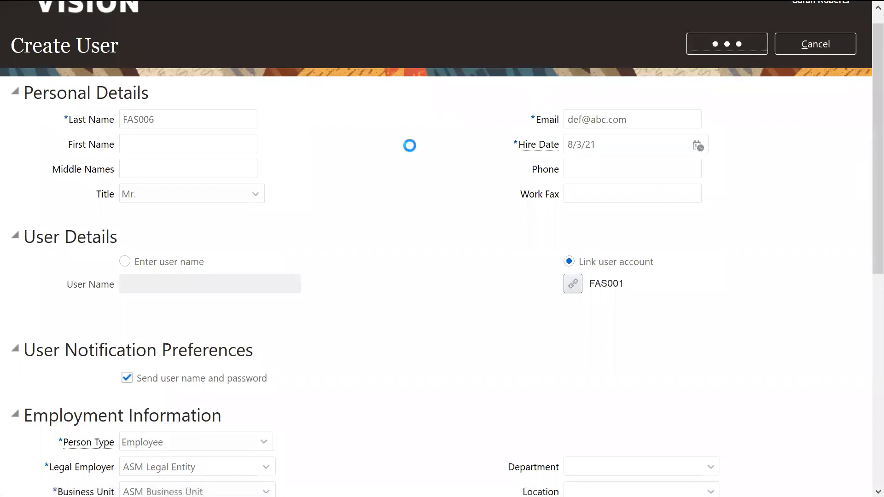